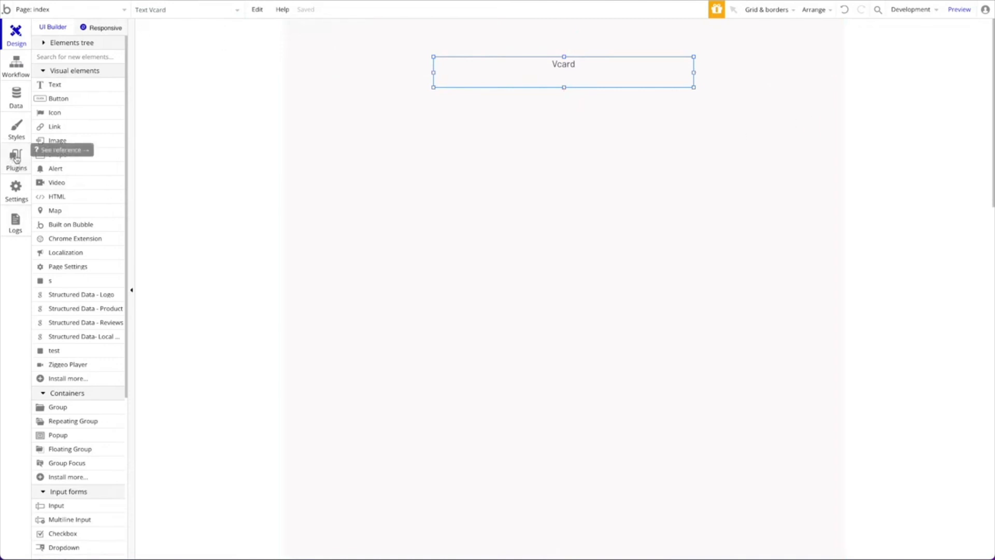
Open the app's Installed Plugins page from the left sidebar
click(16, 159)
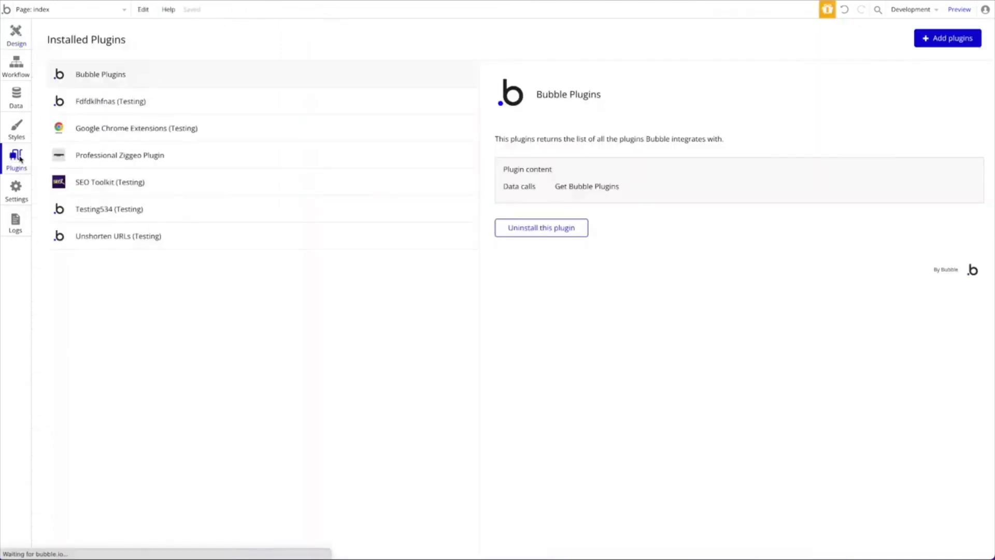
Install the vCard Generator plugin and return to the index page design editor
click(955, 38)
scroll(687, 314, down, 6)
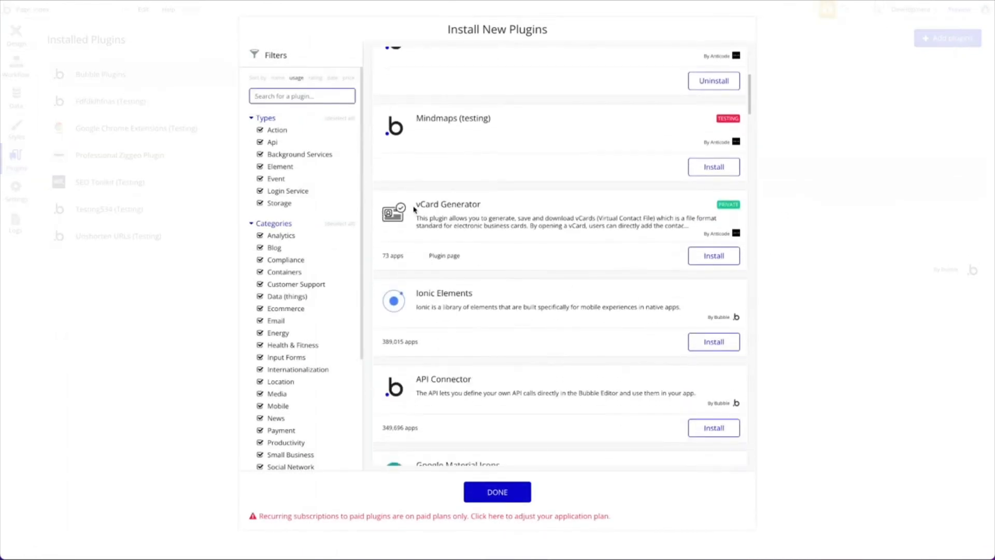
click(729, 261)
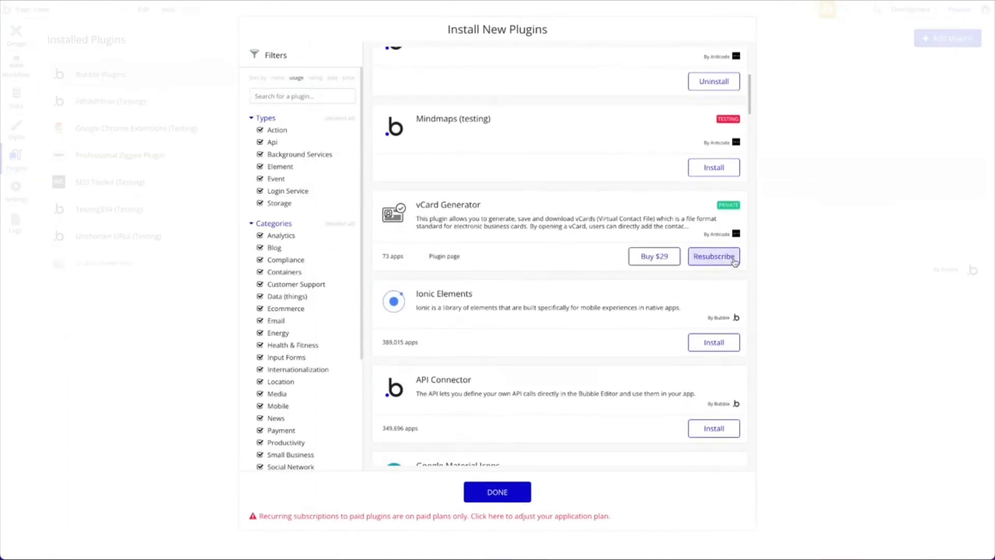
click(862, 166)
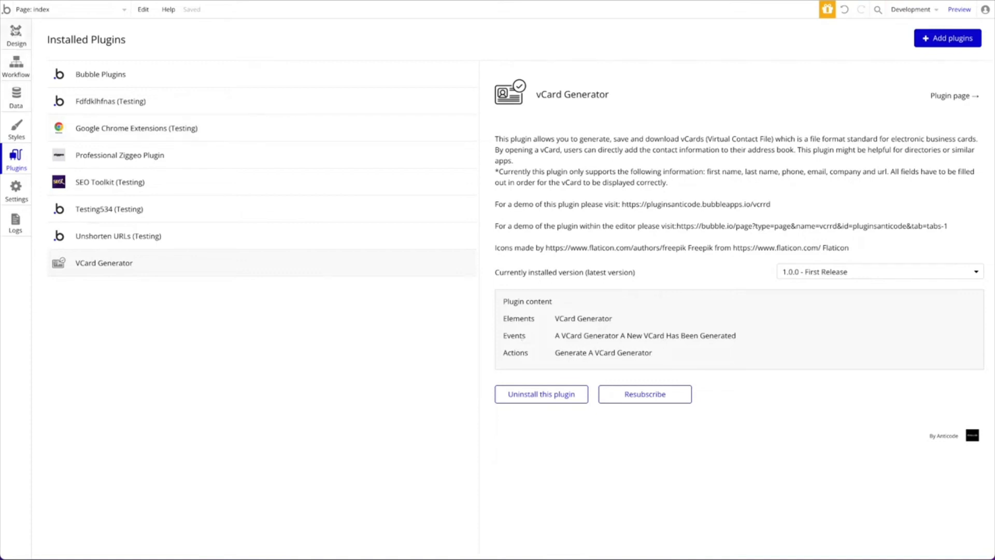
click(16, 34)
Centre the Vcard text horizontally on the page and make it slightly taller
right_click(619, 73)
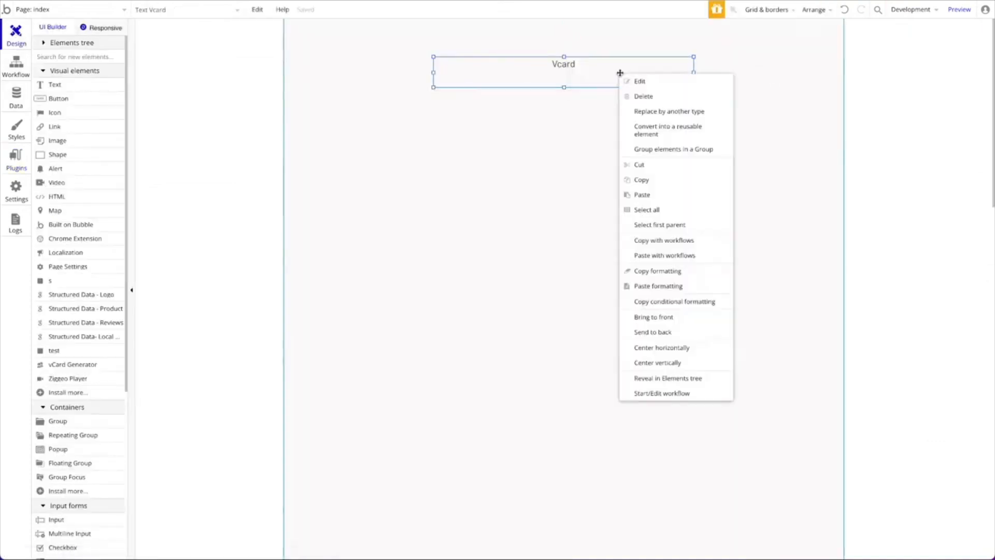
click(691, 347)
drag(565, 58, 566, 54)
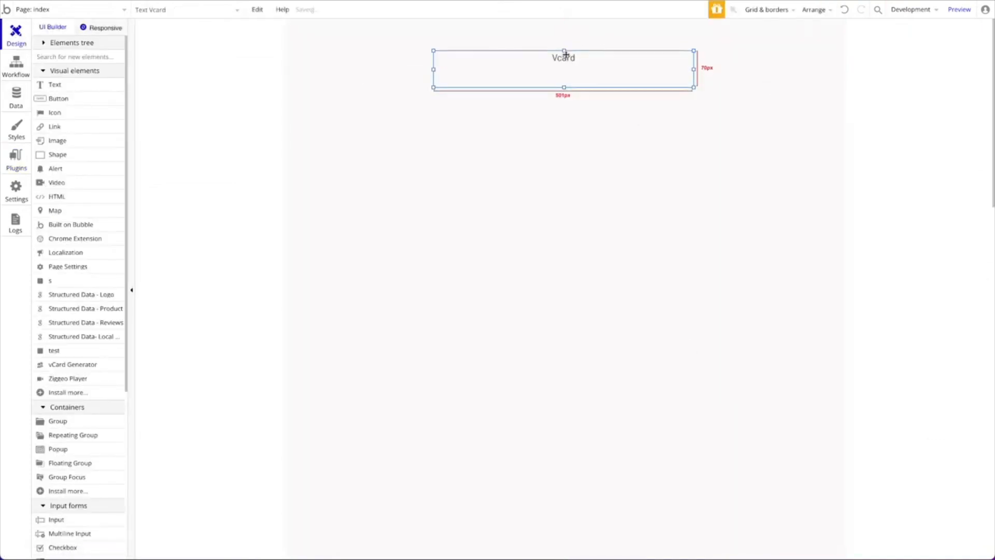
Place a vCard Generator element at the page's bottom-left, around X 182, Y 1038
click(76, 56)
text(vca)
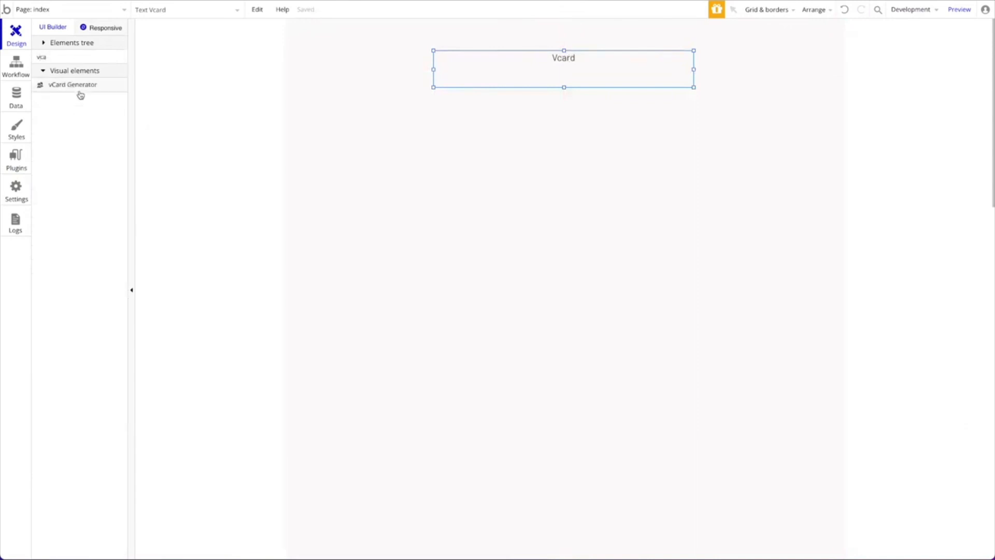
drag(70, 89, 559, 529)
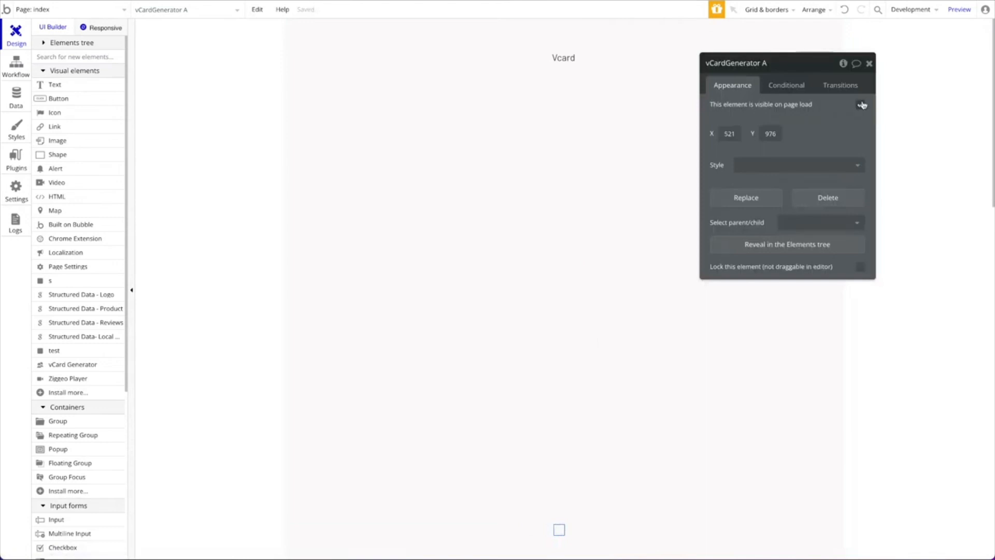
drag(559, 529, 383, 557)
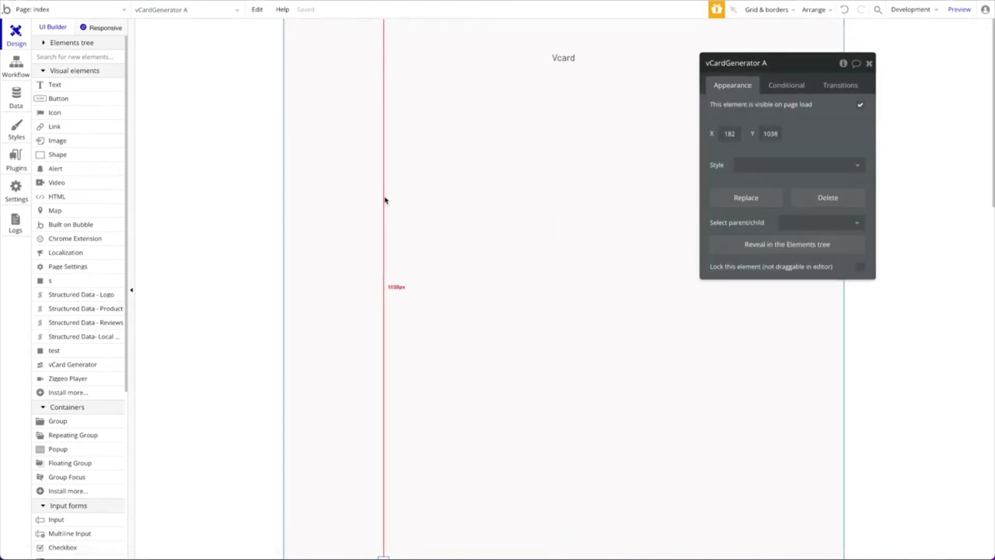
click(528, 206)
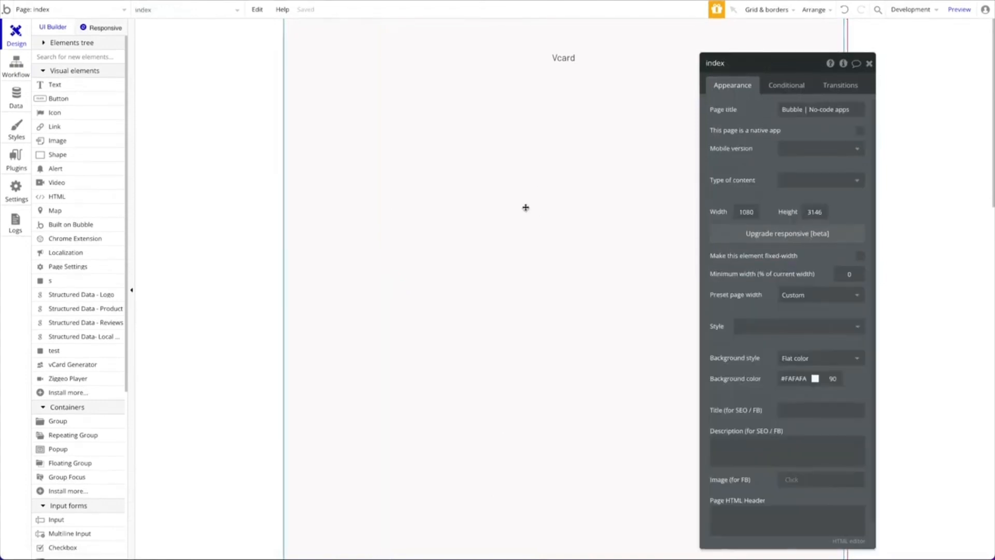
Draw a new button and centre it horizontally on the page
click(101, 98)
drag(478, 211, 648, 240)
right_click(568, 207)
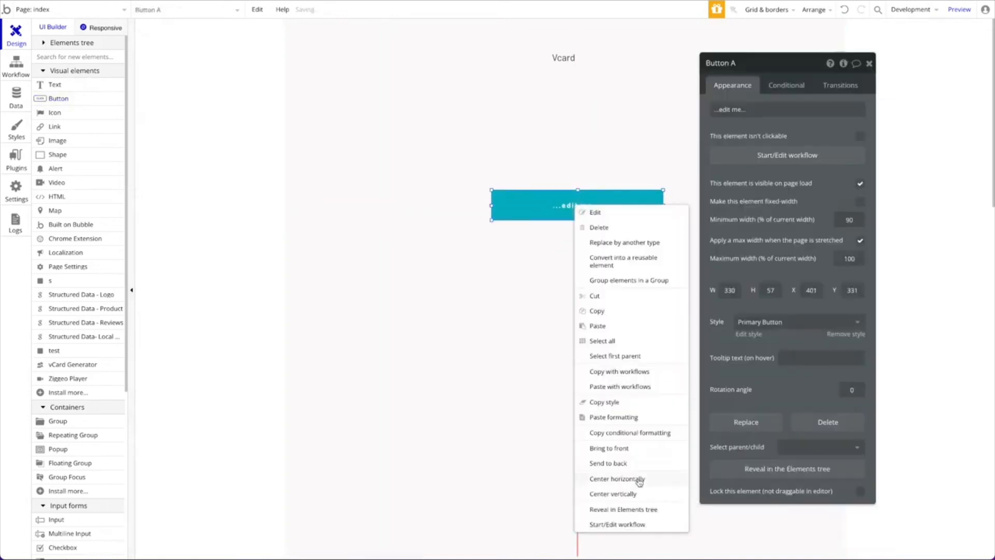
click(609, 475)
Label the button 'Generate Vcard' and start its click workflow
click(793, 109)
text(Generate)
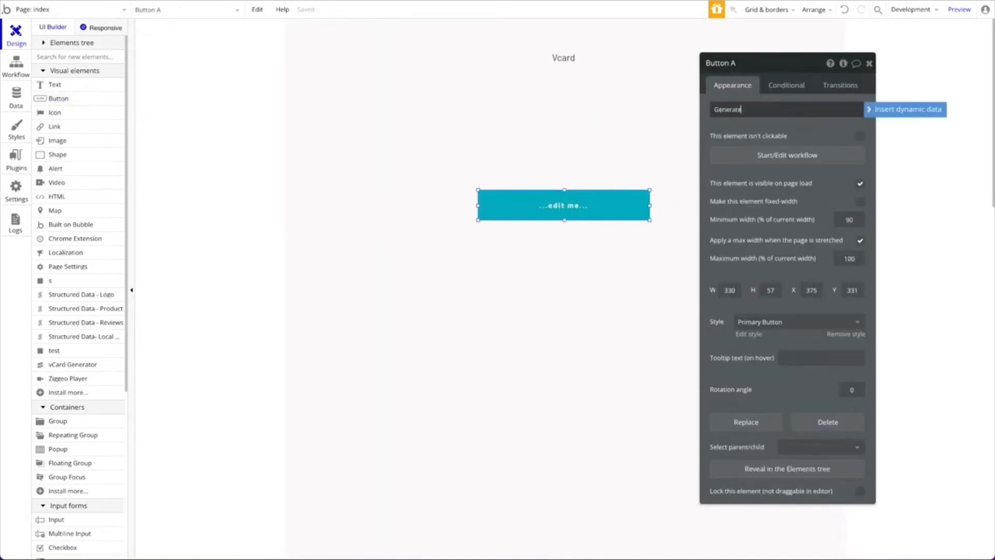
text( Vcard)
click(596, 210)
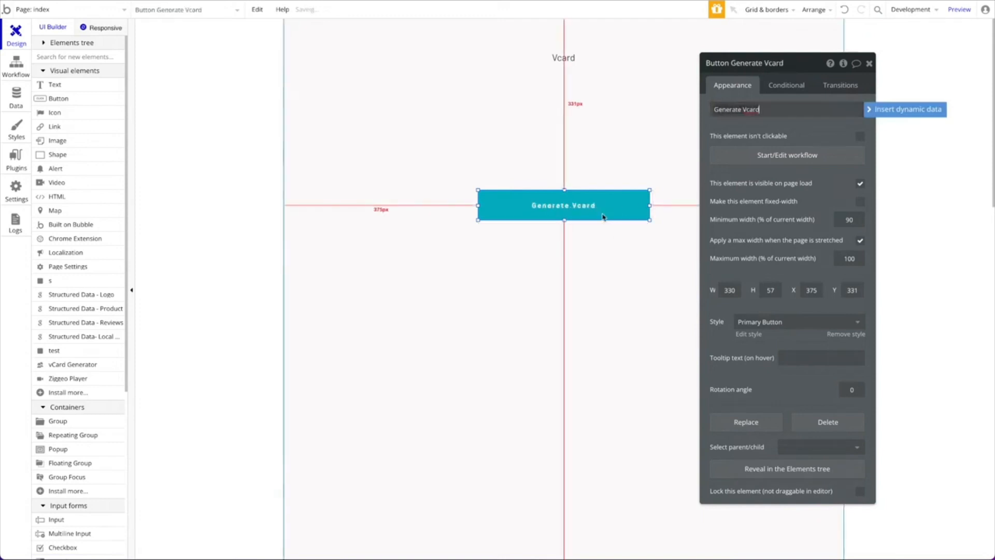
right_click(599, 210)
click(770, 155)
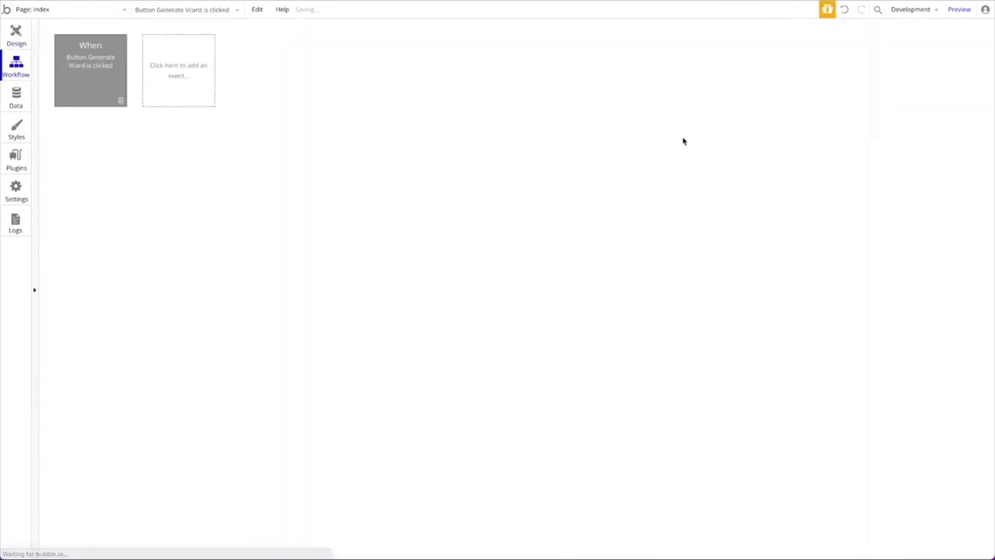
Add 'Generate vCardGenerator A' as Step 1 and select its File Name field
click(102, 144)
mouse_move(124, 283)
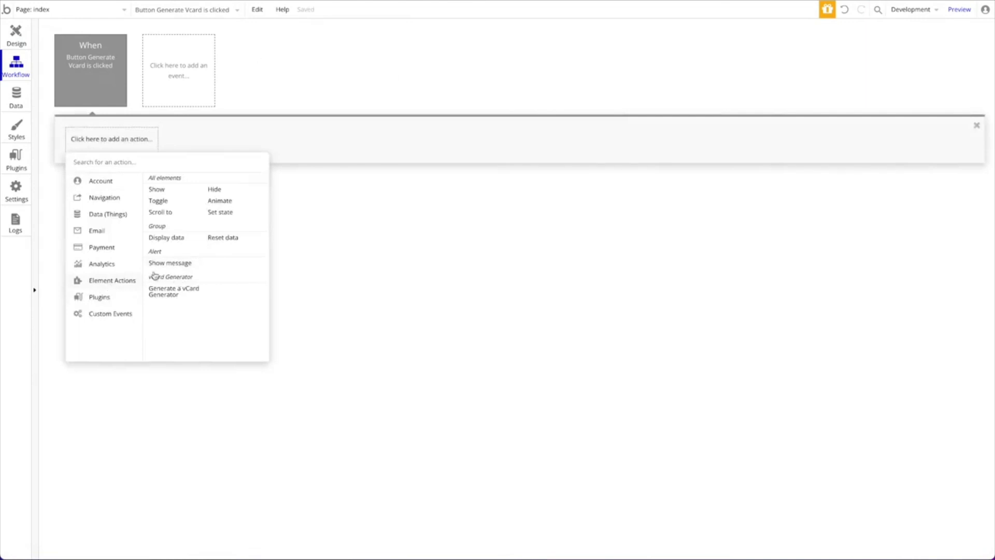
click(192, 298)
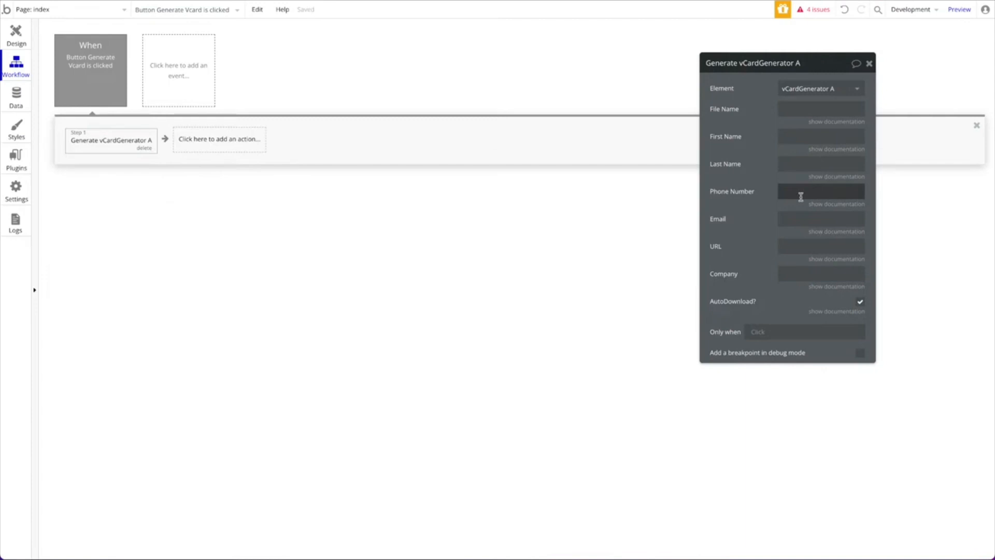
click(799, 112)
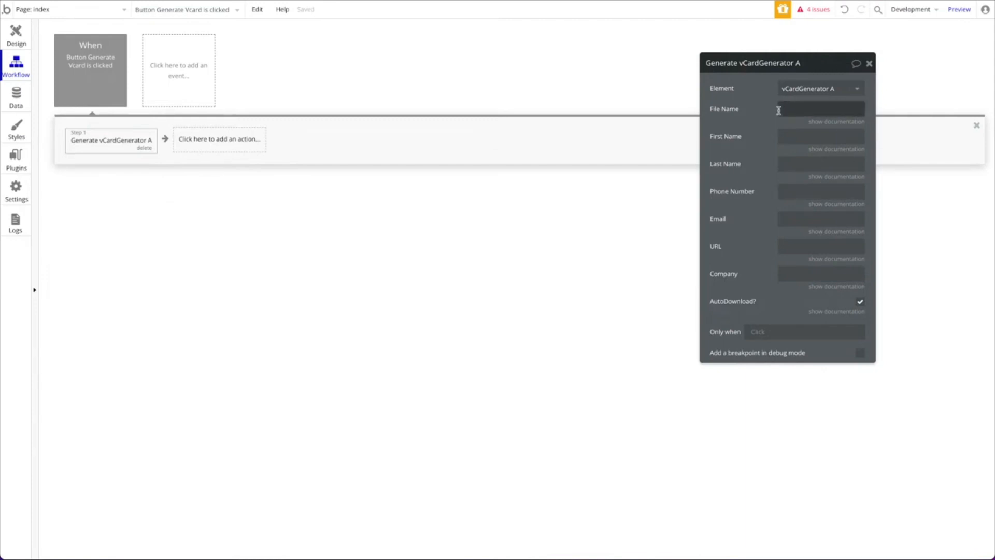
click(829, 122)
click(818, 104)
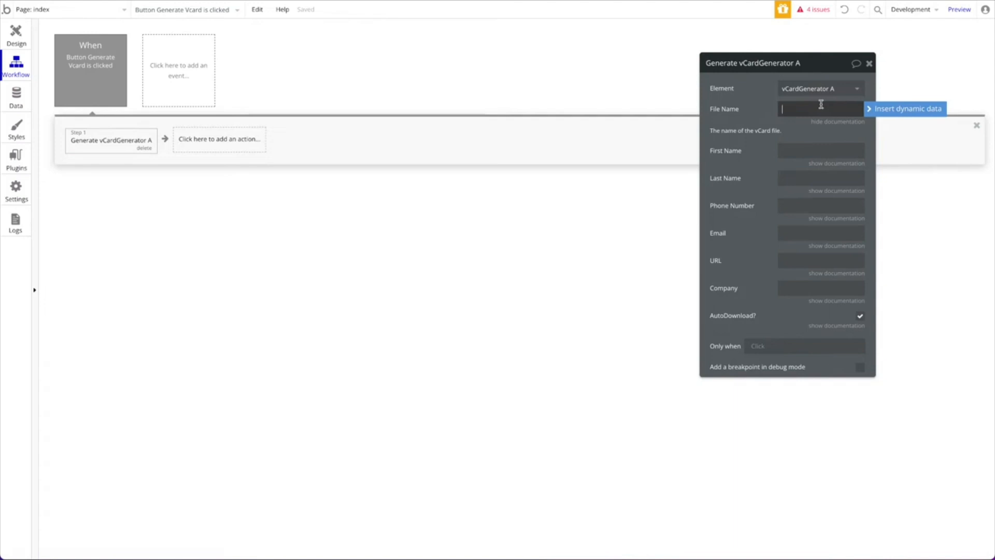
Set file name 'test' and enter the contact's first name, last name and phone number
text(test)
click(799, 154)
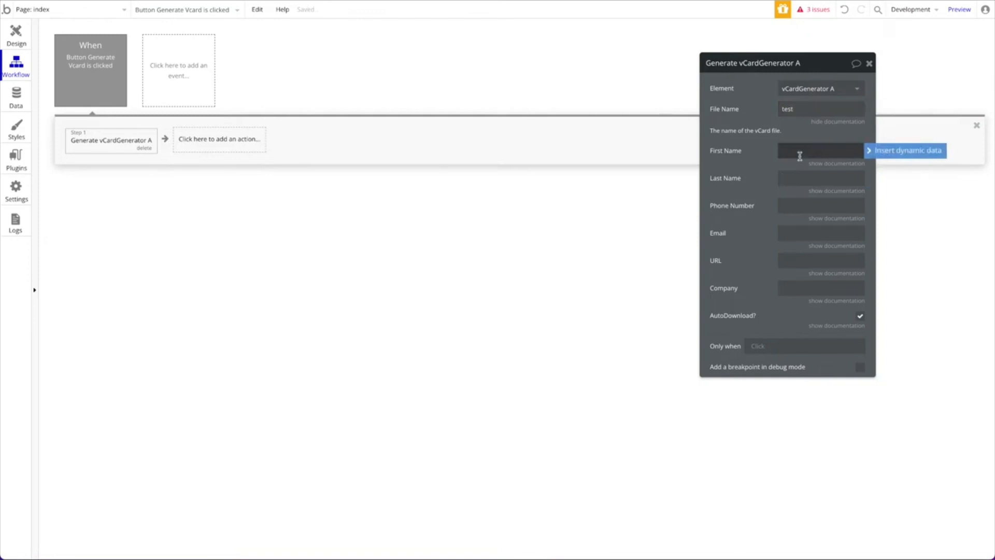
text(Simon)
key(Tab)
click(801, 174)
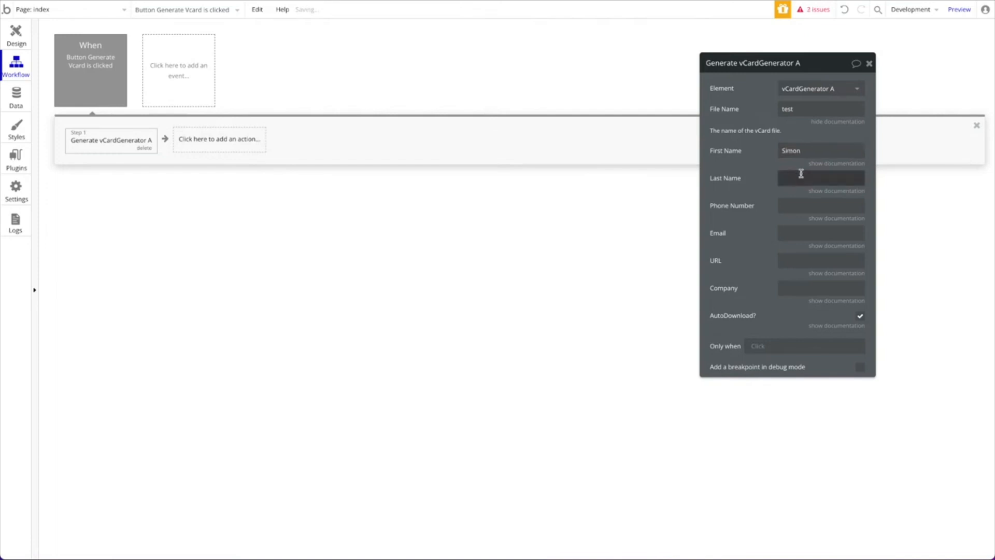
text(Test)
click(806, 206)
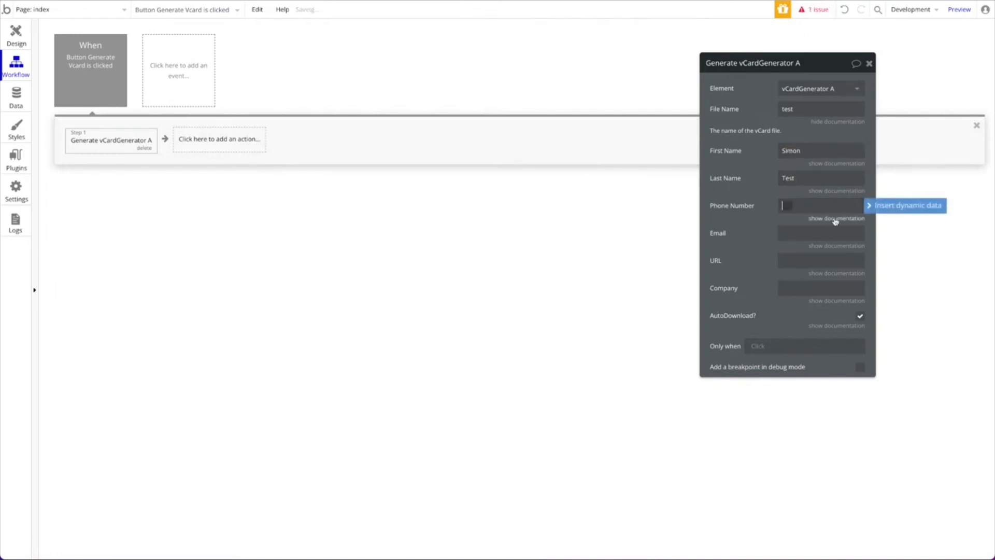
text(0182312)
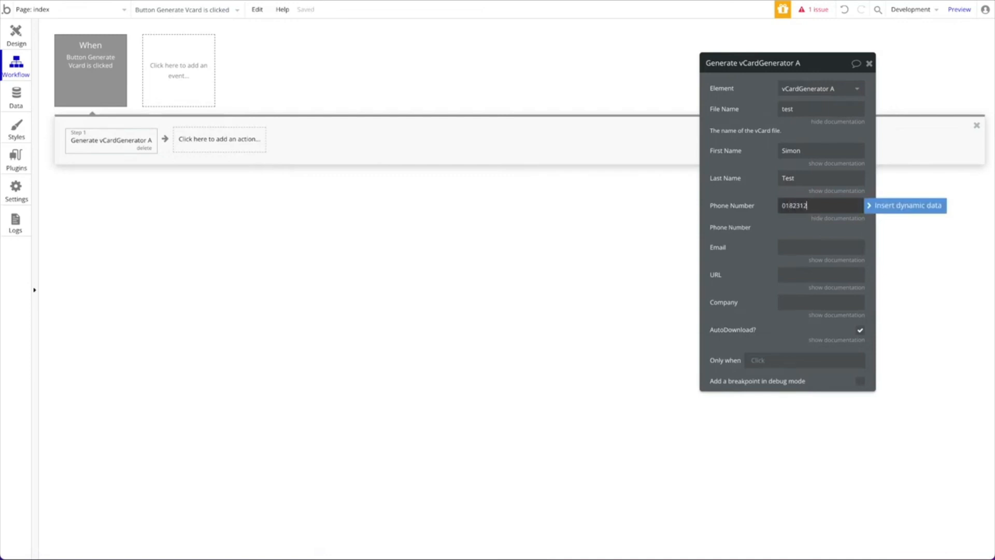
click(819, 251)
text(o)
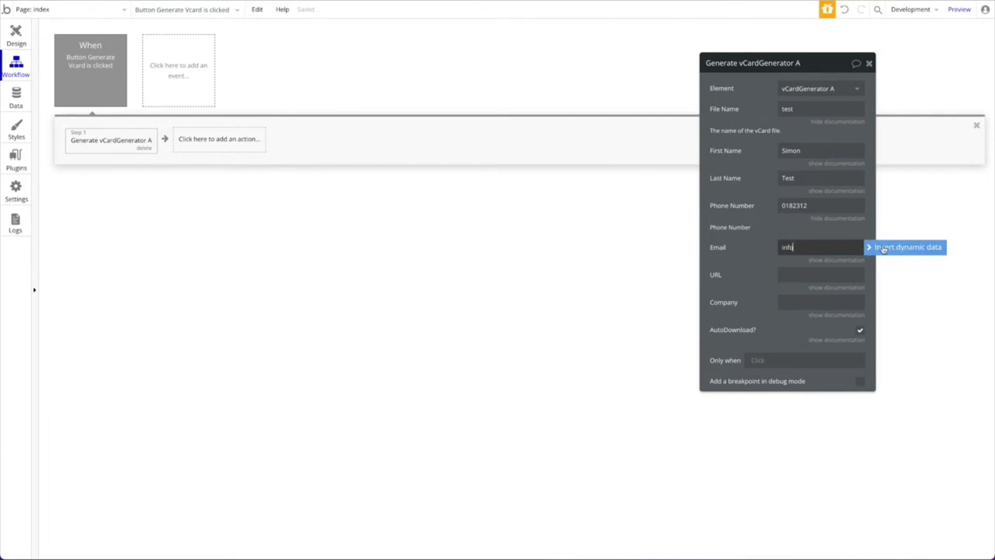
double_click(818, 248)
key(Right)
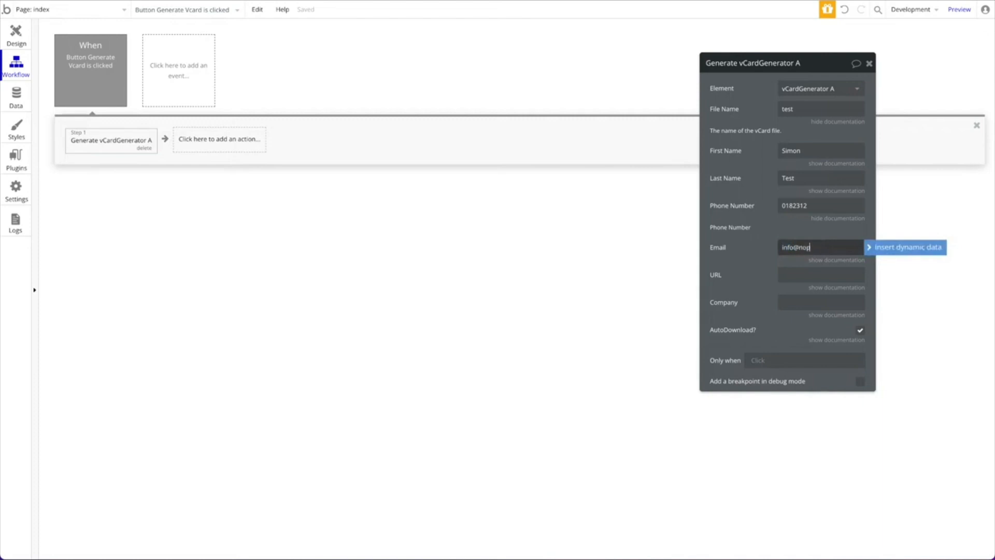
click(804, 273)
text(www.)
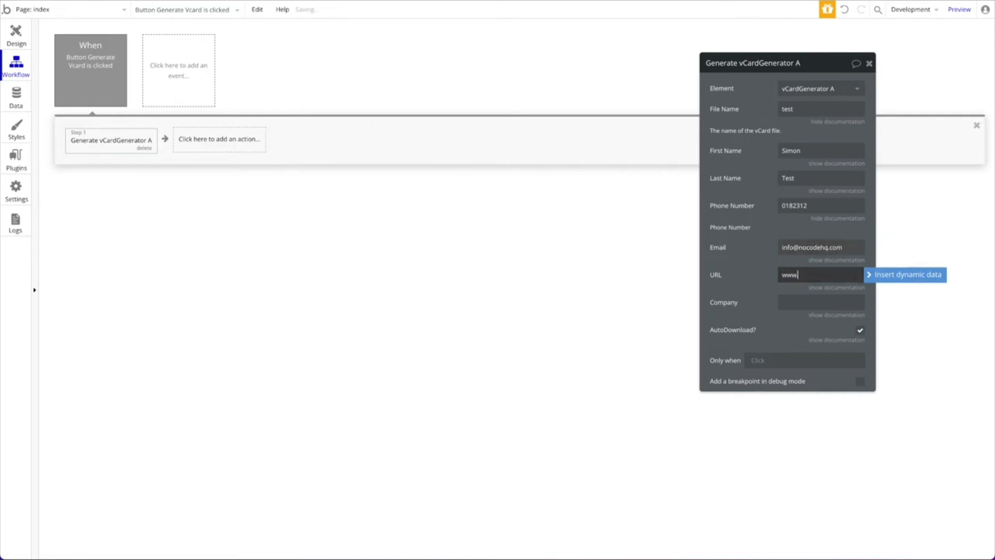
text(nocodehq.com)
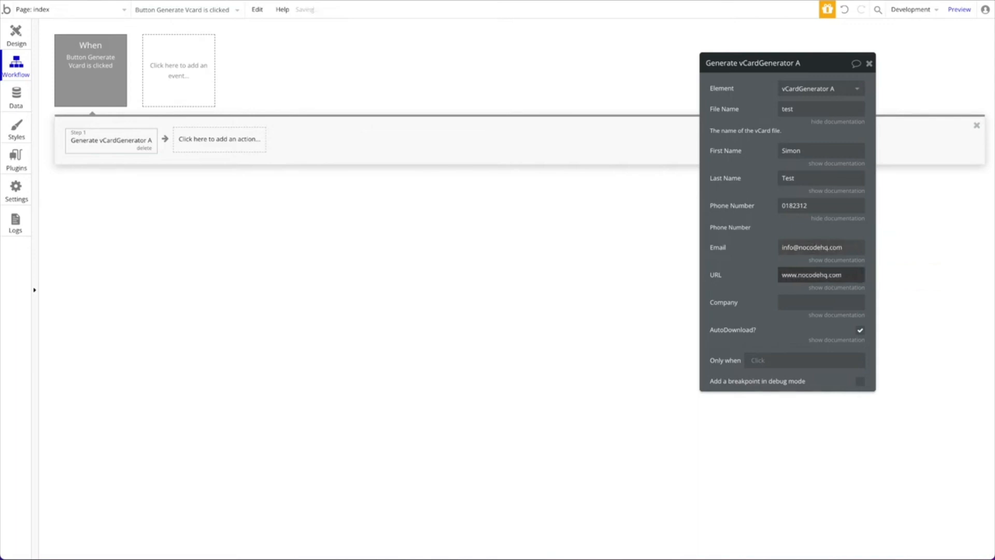
click(804, 300)
text(nocodejq.c)
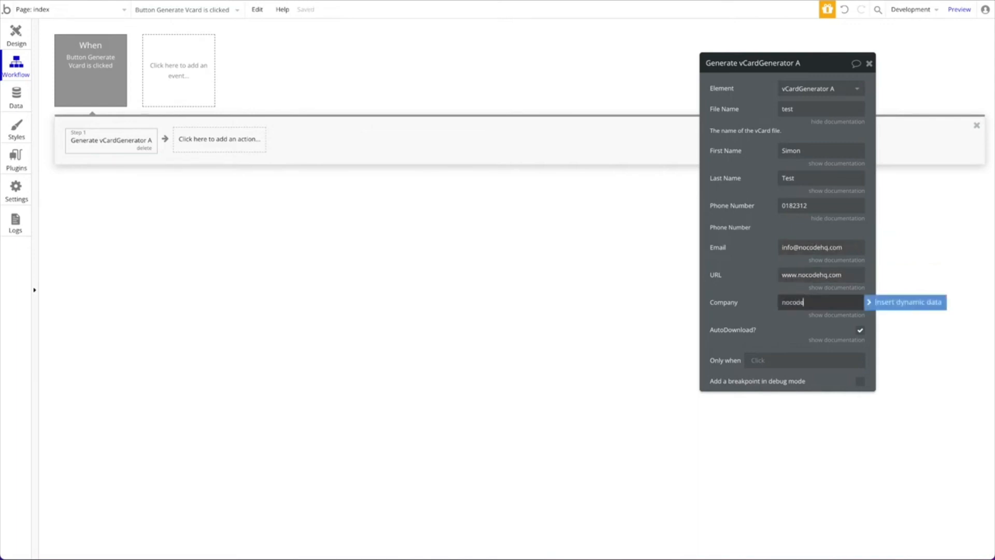
key(BackSpace)
key(BackSpace)
key(BackSpace)
key(BackSpace)
text(hq.com)
Keep AutoDownload enabled and open the app preview
click(836, 339)
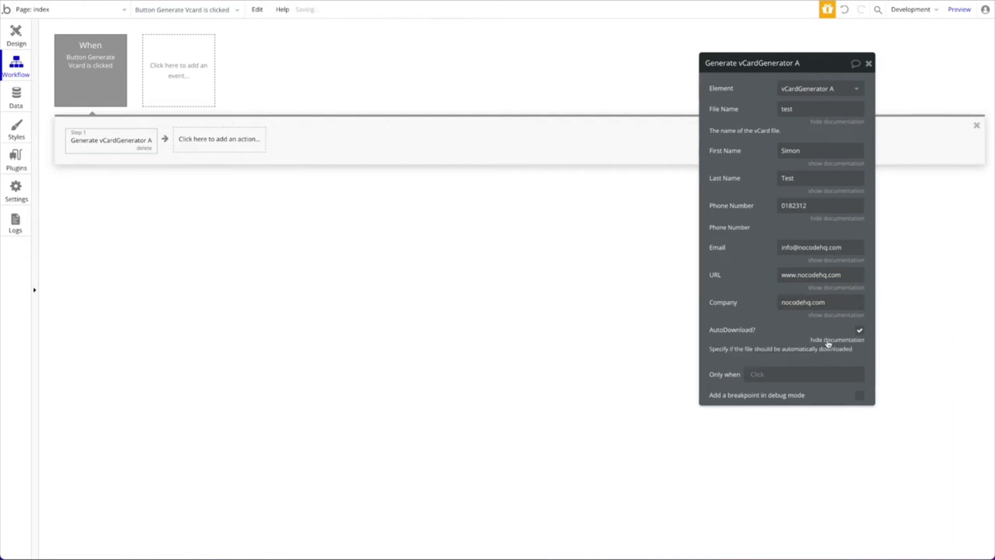
click(859, 330)
click(859, 330)
click(960, 9)
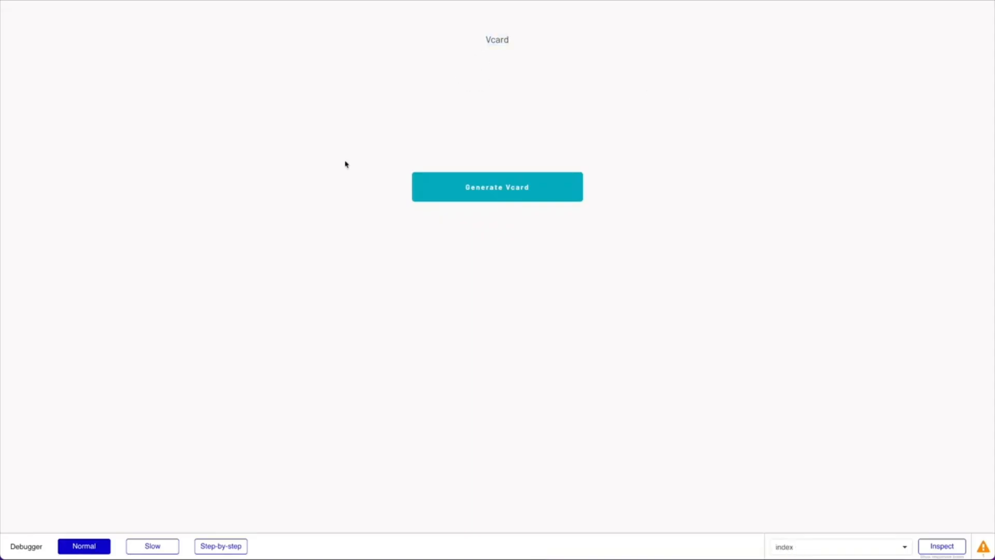
Generate the vCard in preview and open the downloaded test.vcf contact card
click(513, 194)
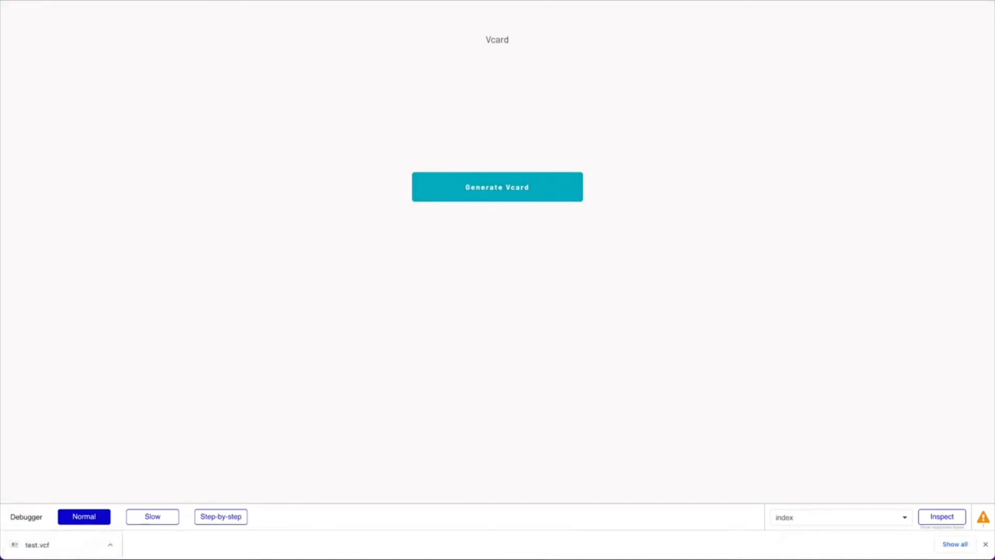
click(58, 550)
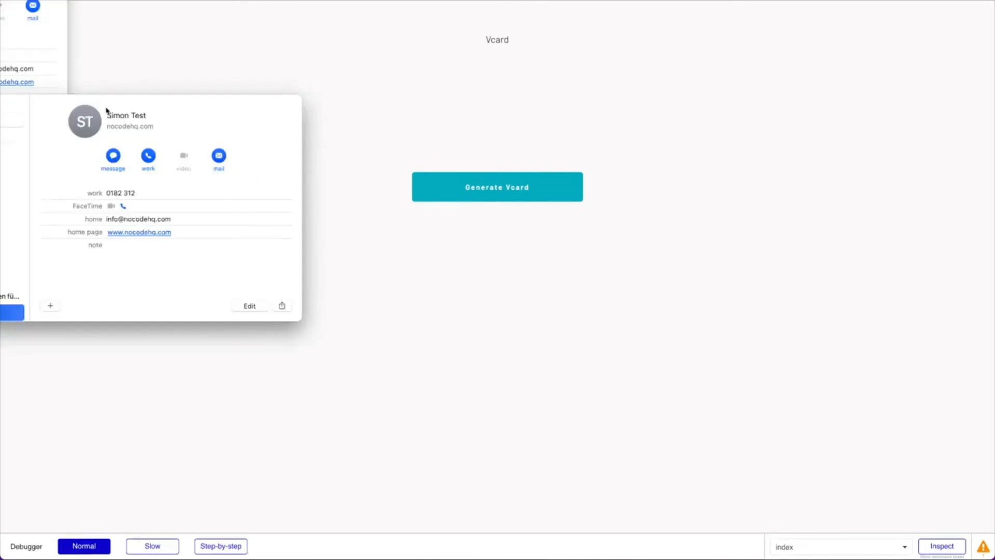
drag(0, 0, 151, 95)
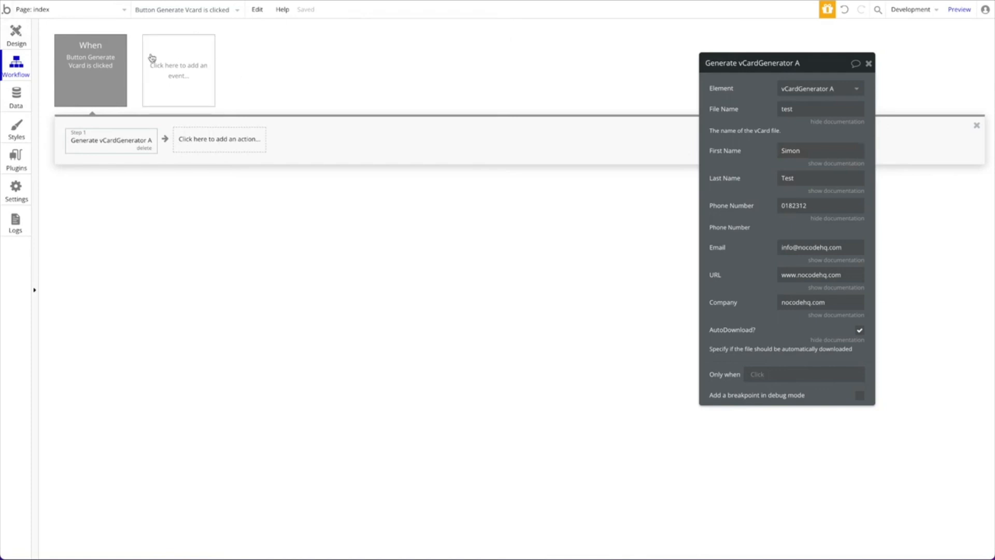
Create the event 'A vCard Generator A new vCard has been generated'
click(176, 68)
mouse_move(178, 149)
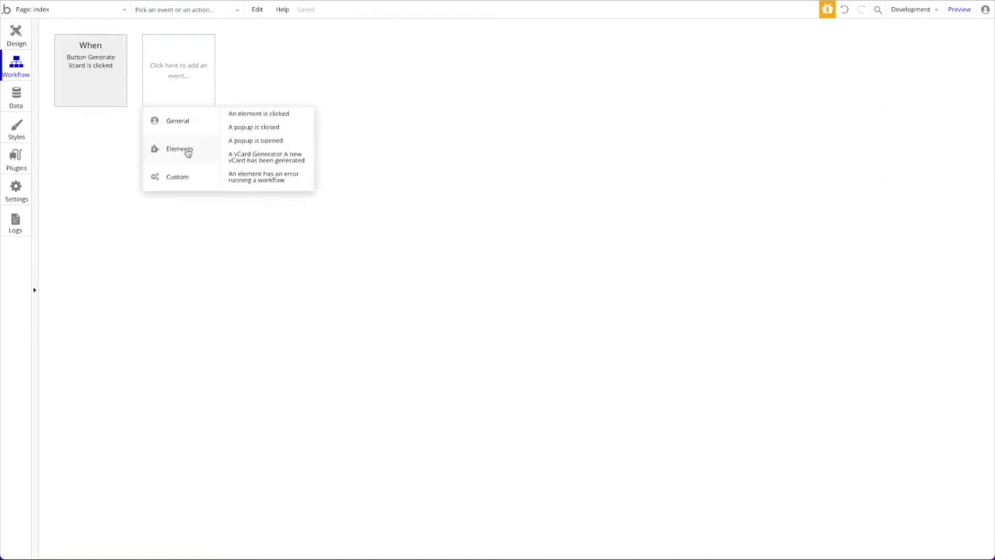
click(293, 163)
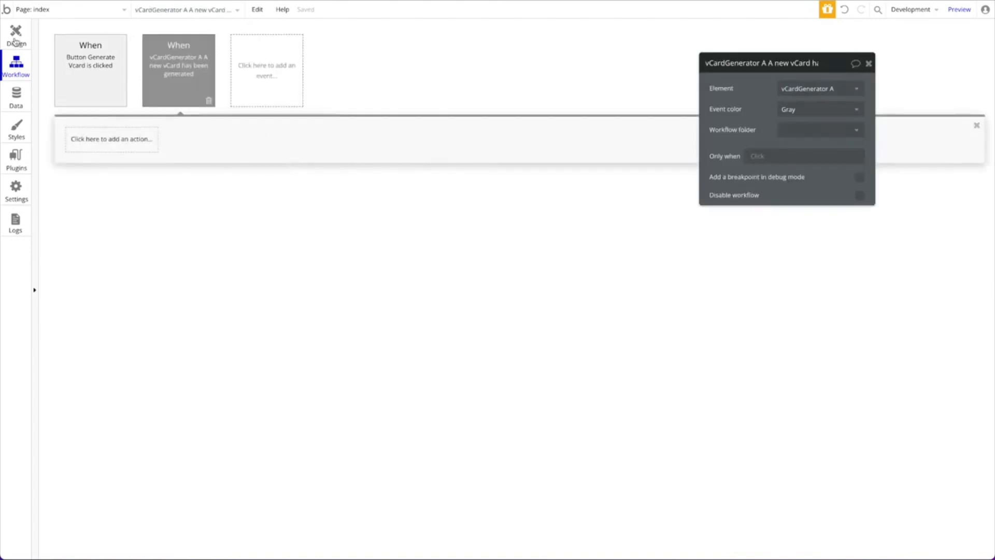
click(10, 40)
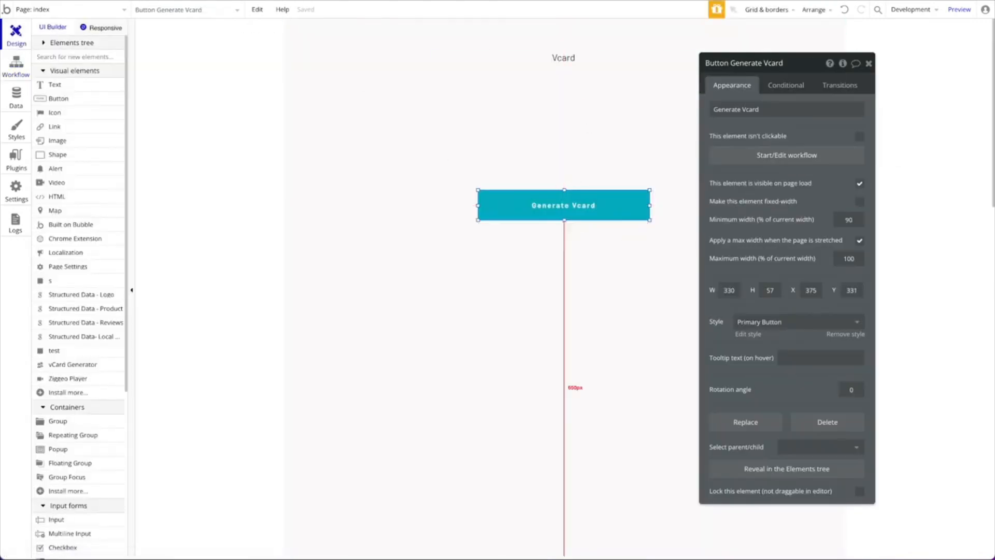
click(19, 74)
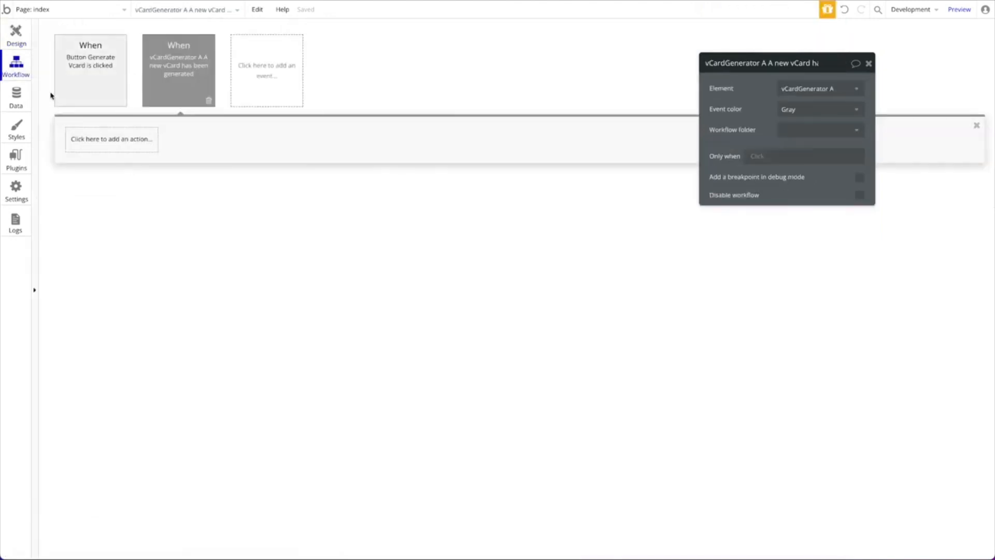
Add a Show message action on Alert A with the text 'Success'
click(98, 131)
mouse_move(111, 280)
click(150, 287)
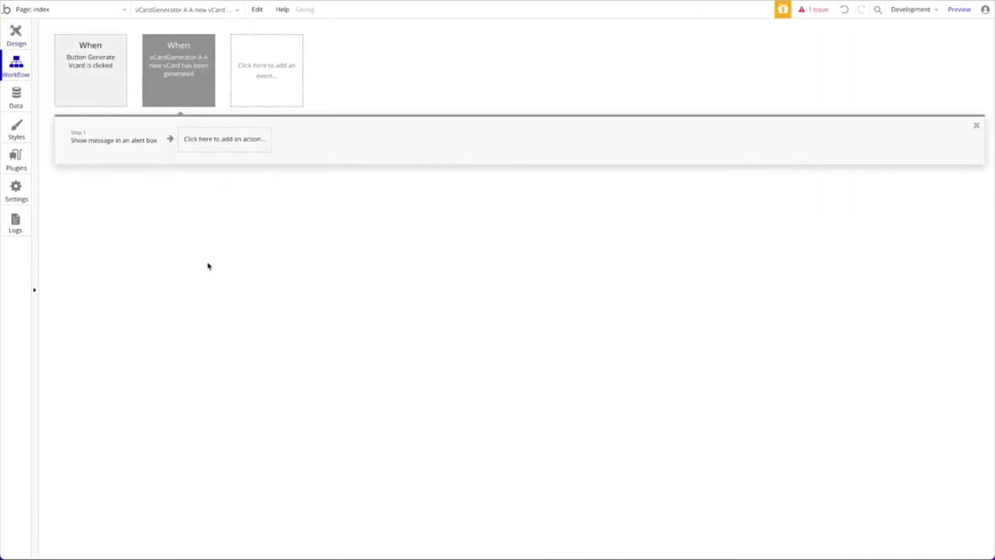
click(859, 171)
click(804, 196)
text(Succ)
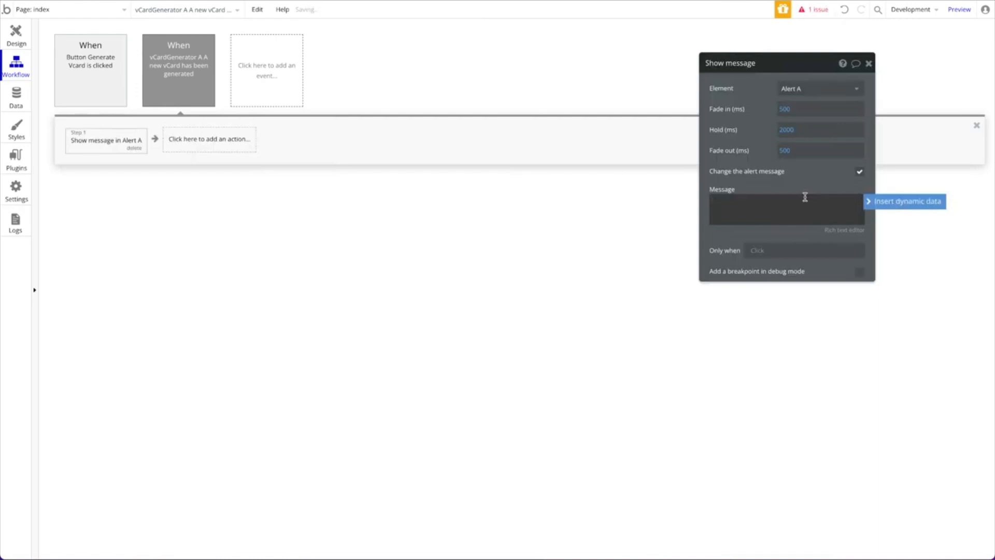
text(ess)
Add a Make changes step on Current User and pick its example field
click(173, 138)
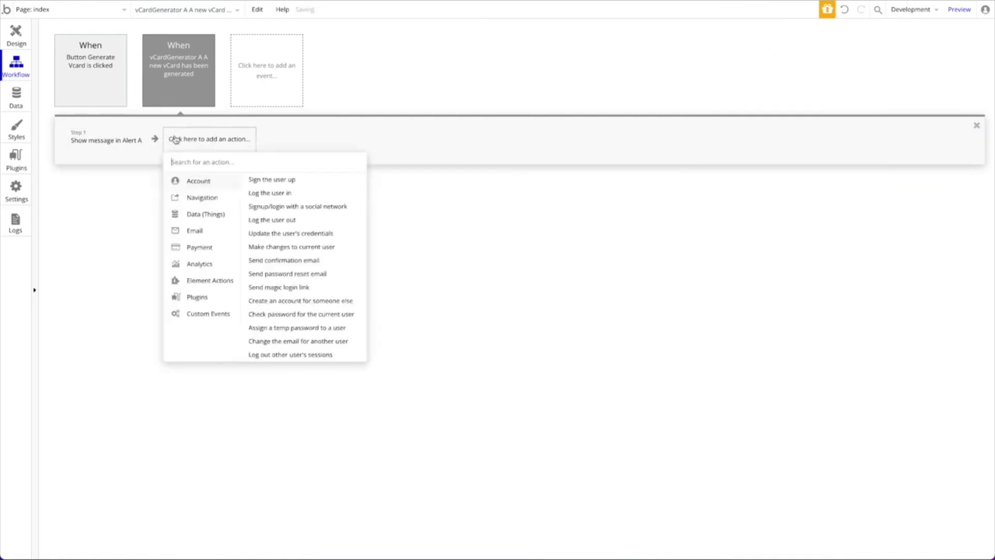
mouse_move(208, 218)
click(306, 192)
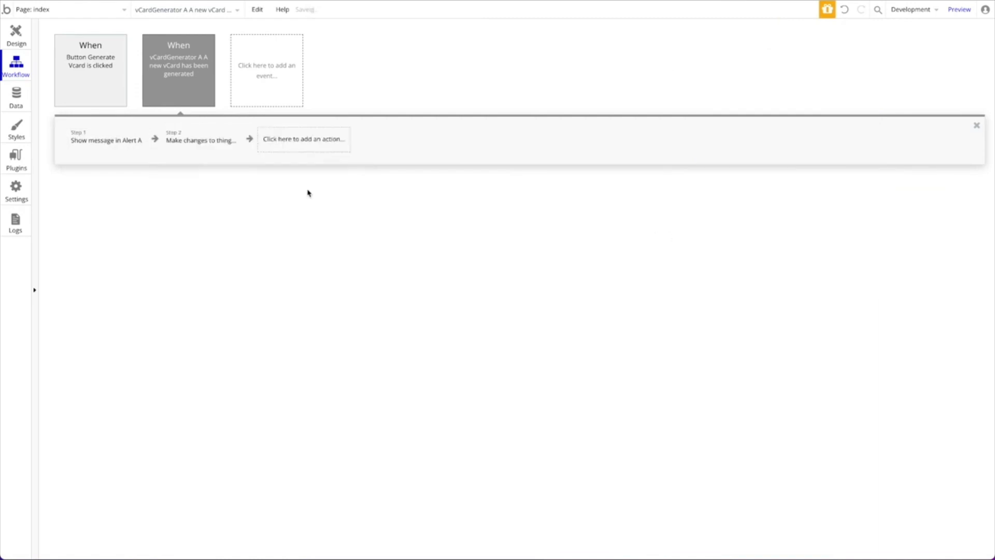
click(806, 89)
click(811, 102)
click(725, 111)
click(728, 127)
Set example to add This vCardGenerator's Uploaded vCard, then open the User data type
click(742, 117)
click(356, 156)
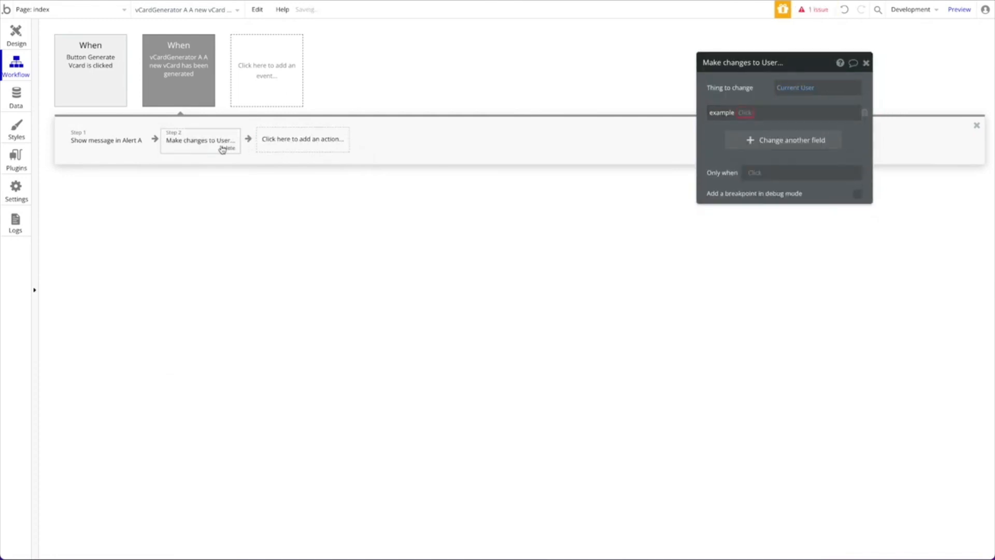
click(746, 112)
click(747, 136)
click(763, 113)
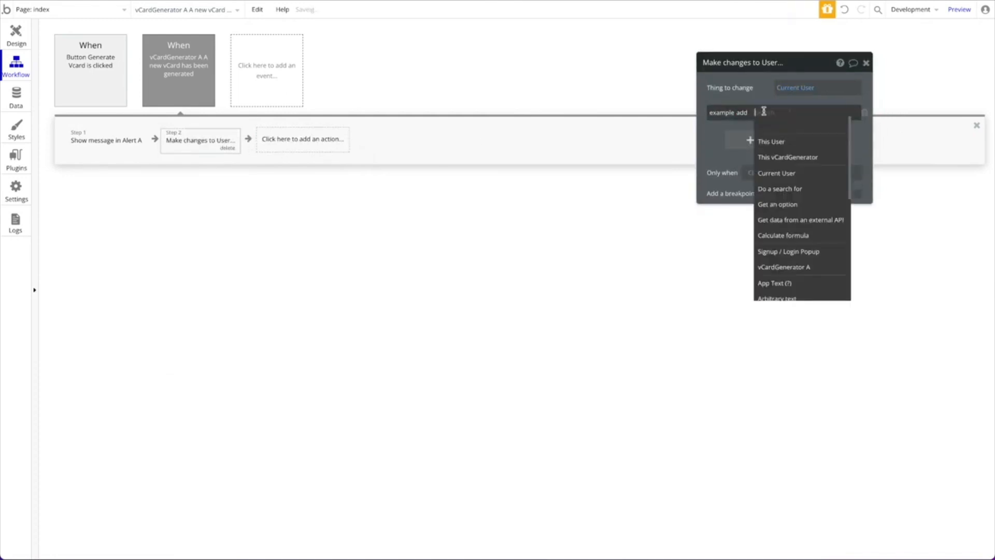
click(788, 157)
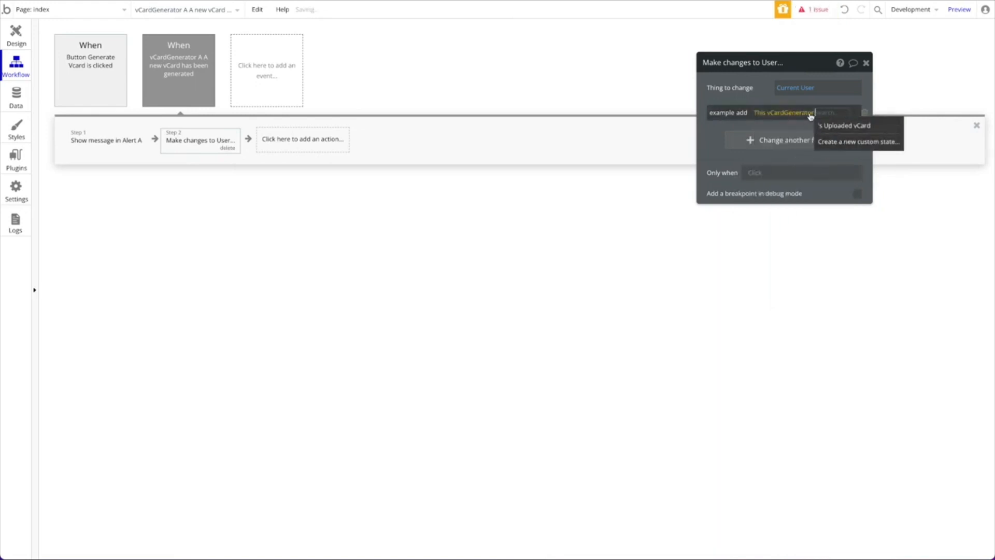
click(848, 126)
click(863, 138)
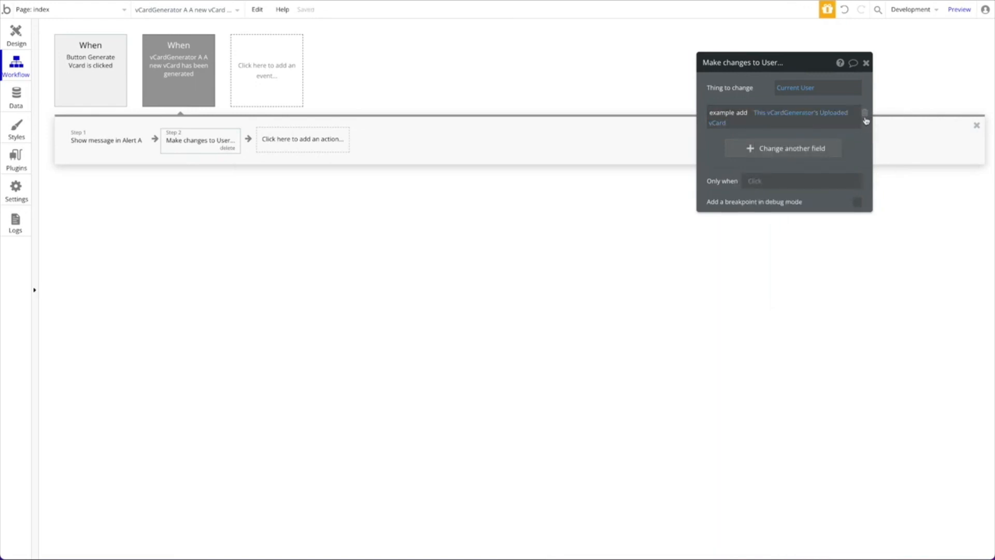
click(864, 114)
click(16, 96)
click(74, 204)
Create a new User field named vcard of type file
click(335, 237)
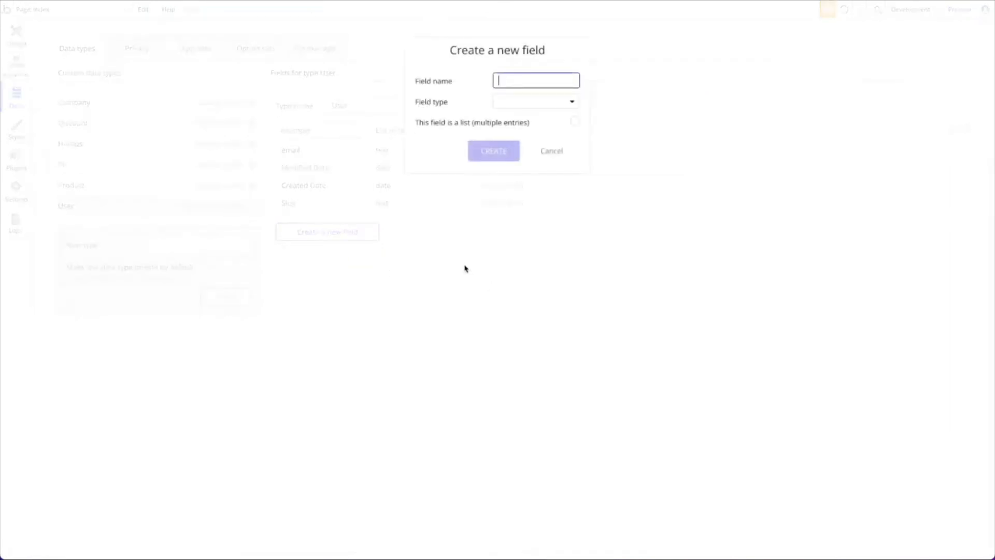
text(vcard)
click(551, 102)
click(524, 229)
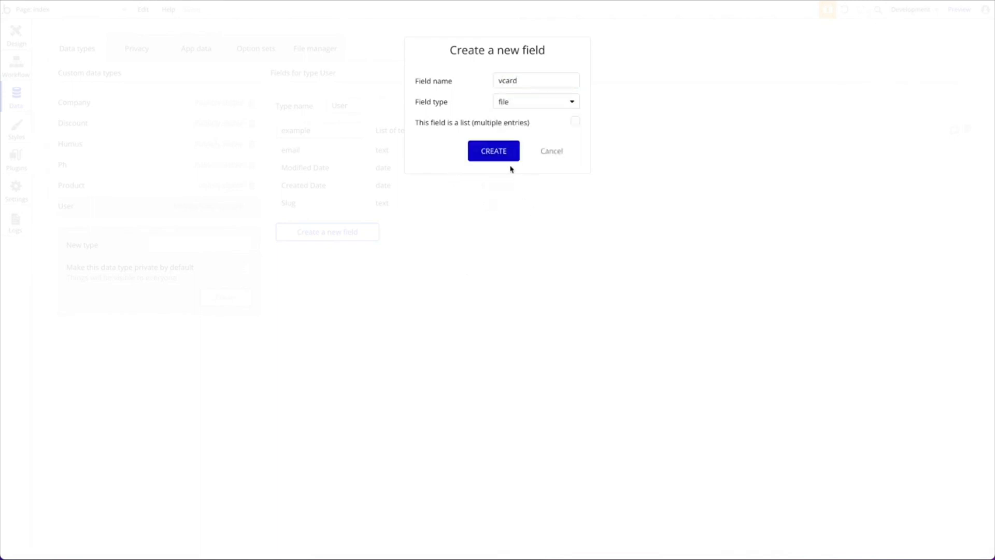
click(502, 152)
In the Make changes step, set vcard to This vCardGenerator's Uploaded vCard
click(14, 76)
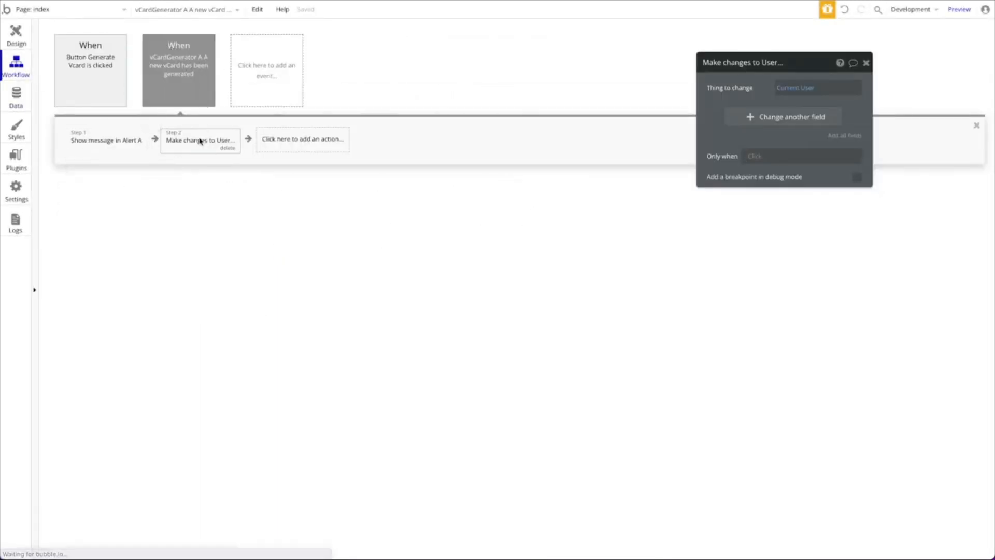
click(818, 117)
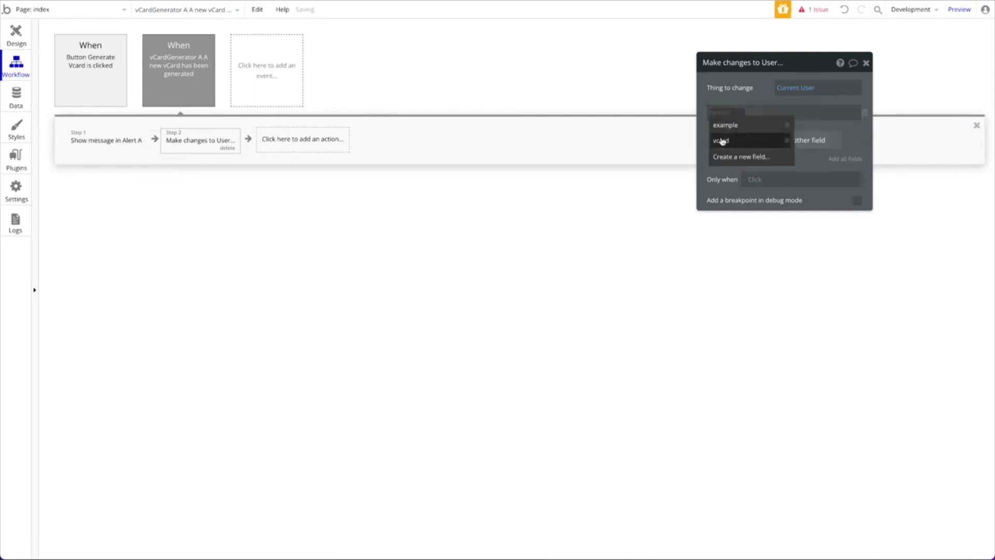
click(723, 140)
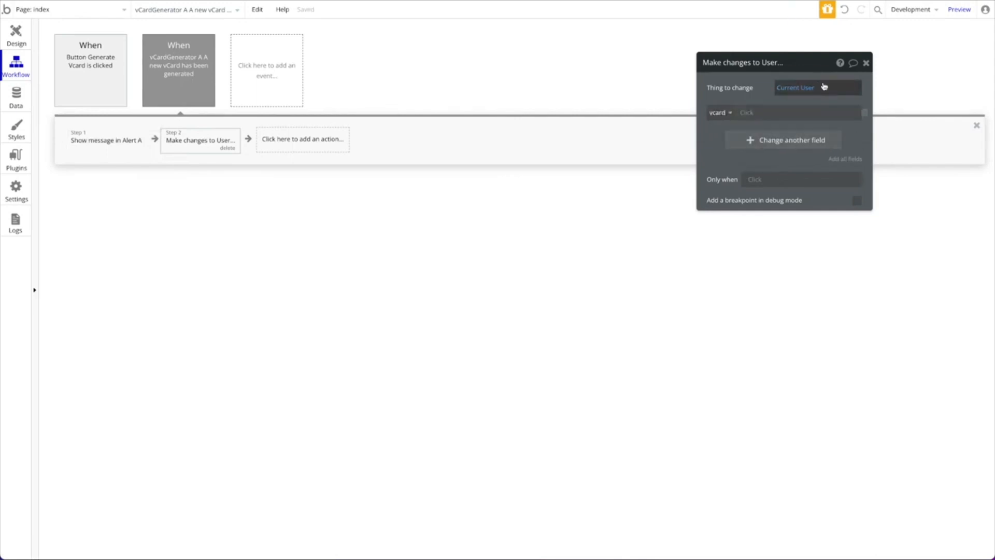
click(727, 115)
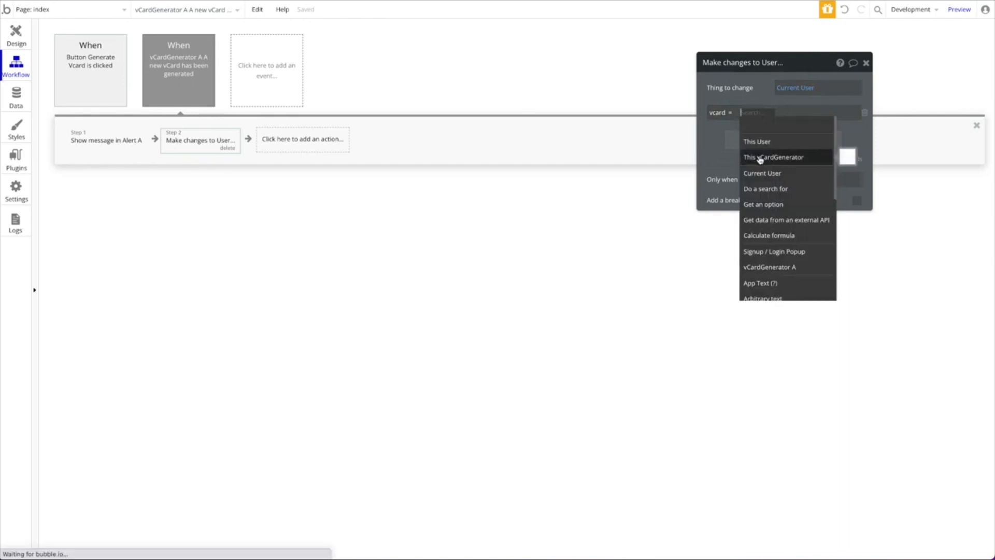
click(769, 158)
click(835, 125)
click(740, 121)
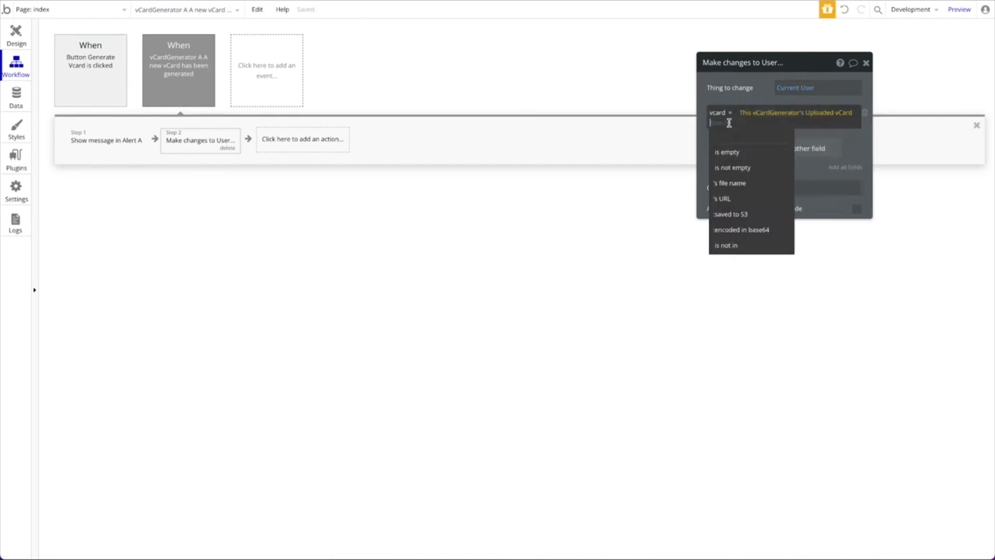
click(765, 86)
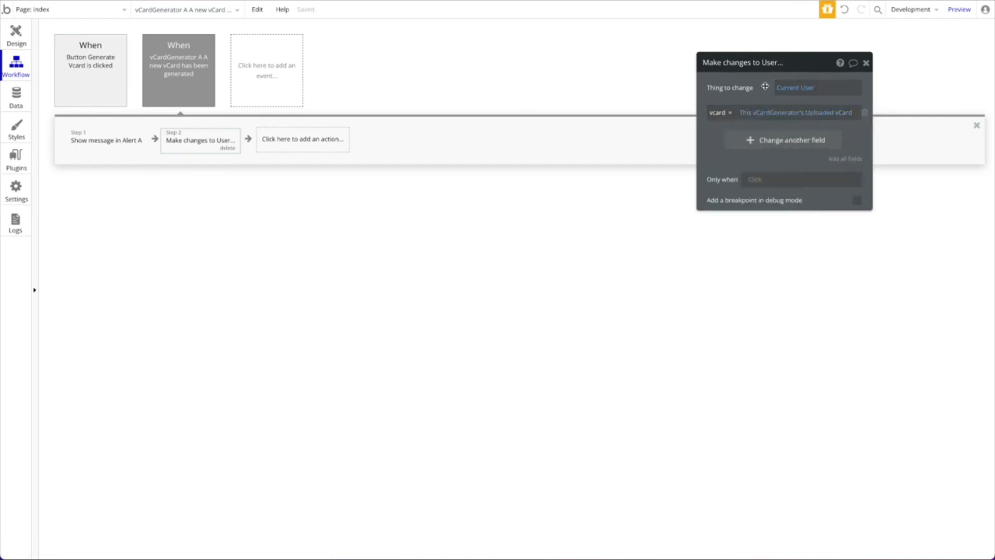
Turn off AutoDownload on the Generate vCardGenerator A step, then review the user-change step
mouse_move(803, 119)
click(9, 38)
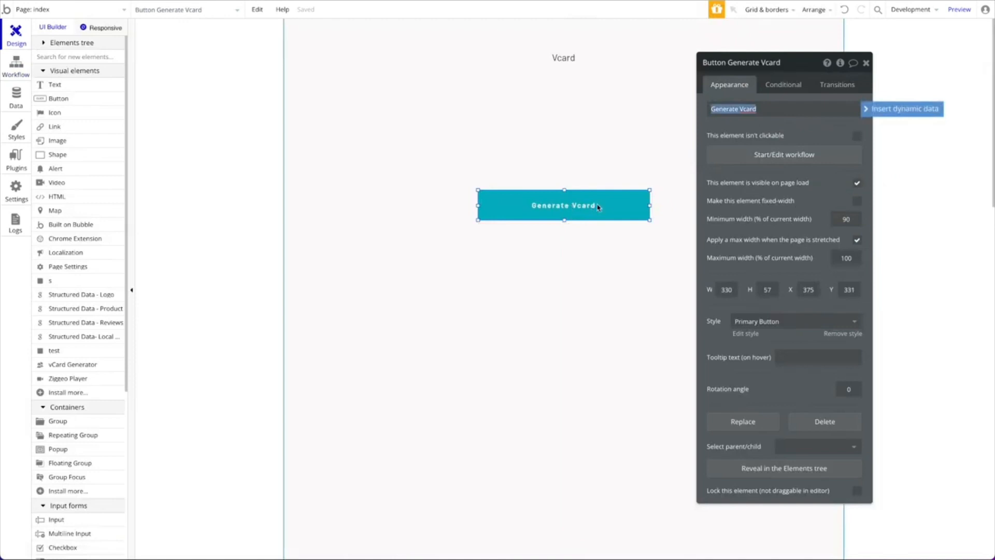
click(756, 158)
click(111, 140)
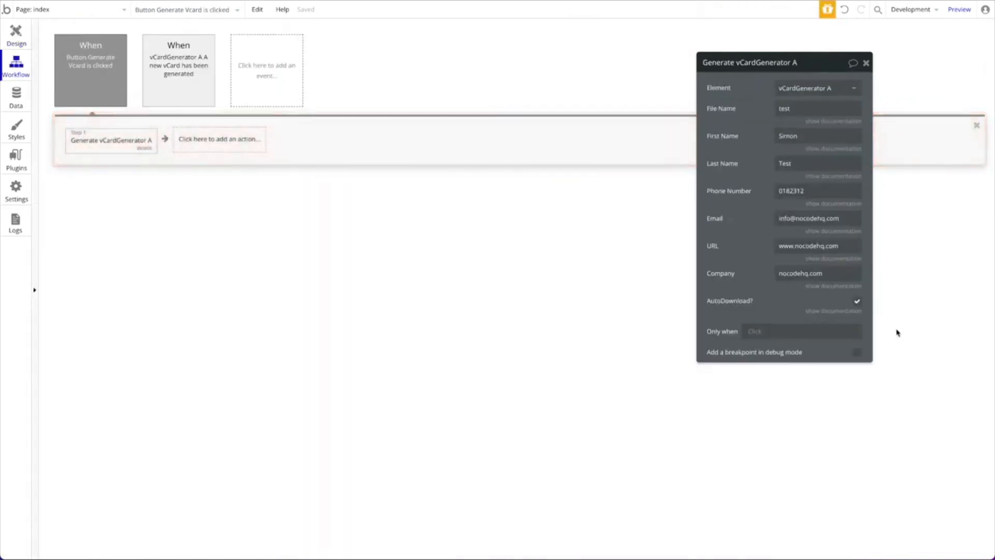
click(857, 301)
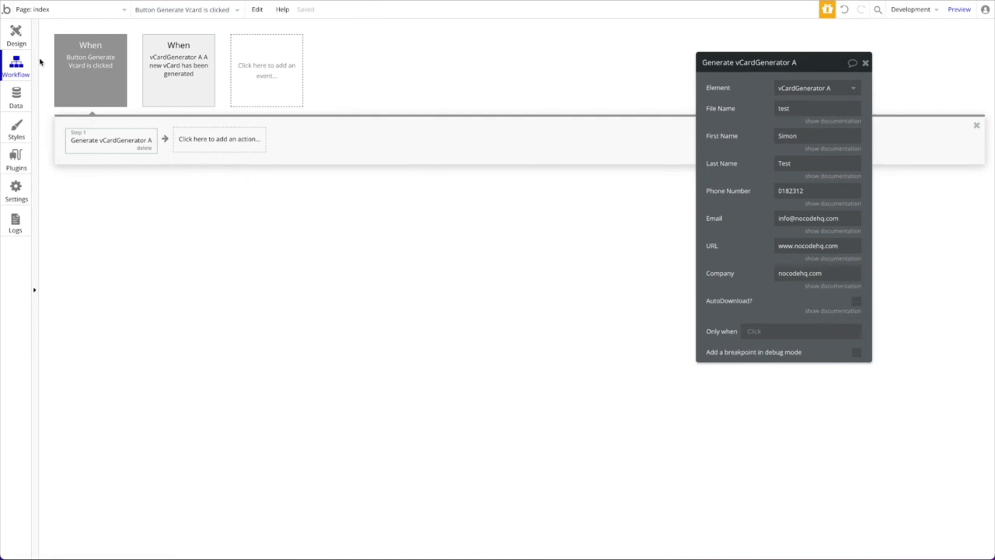
click(155, 57)
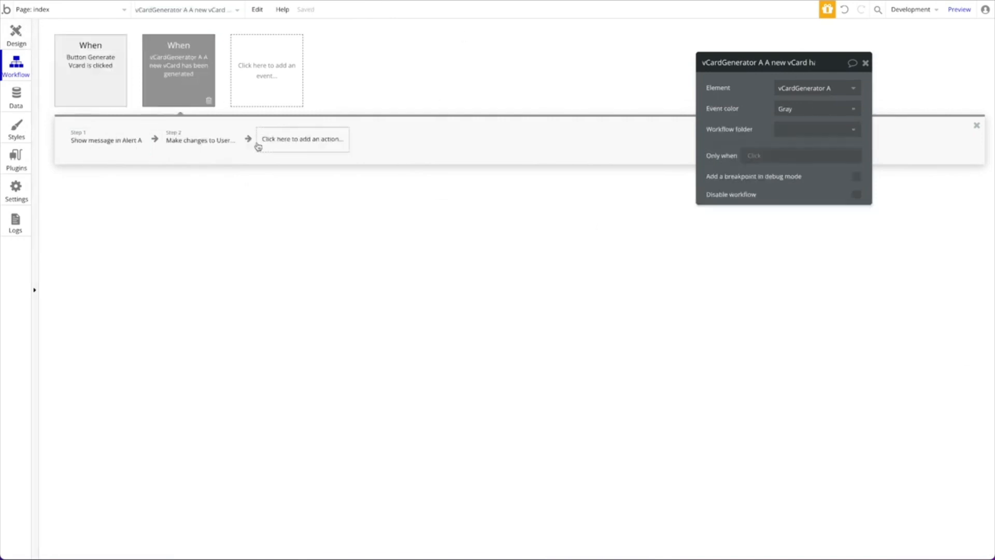
click(224, 145)
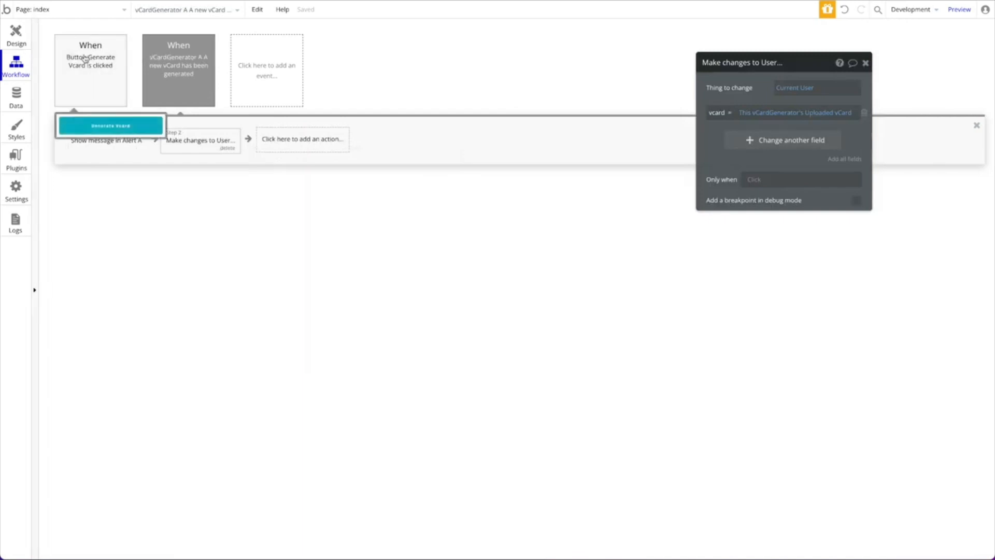